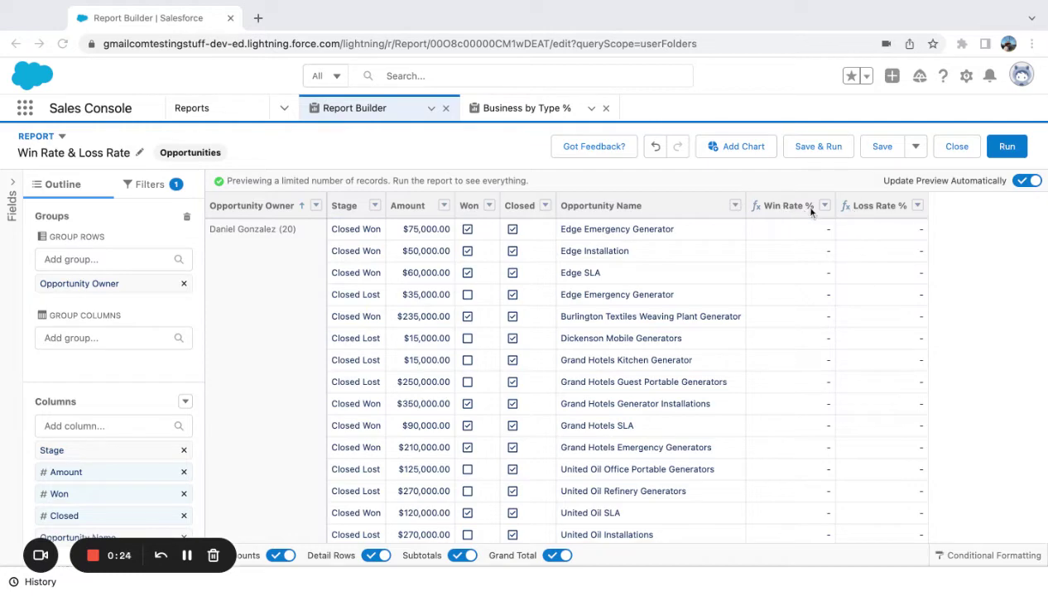
# - Inspect the Win Rate % summary formula, highlighting its WON:SUM and CLOSED:SUM terms
pyautogui.scroll(-1, 476, 331)
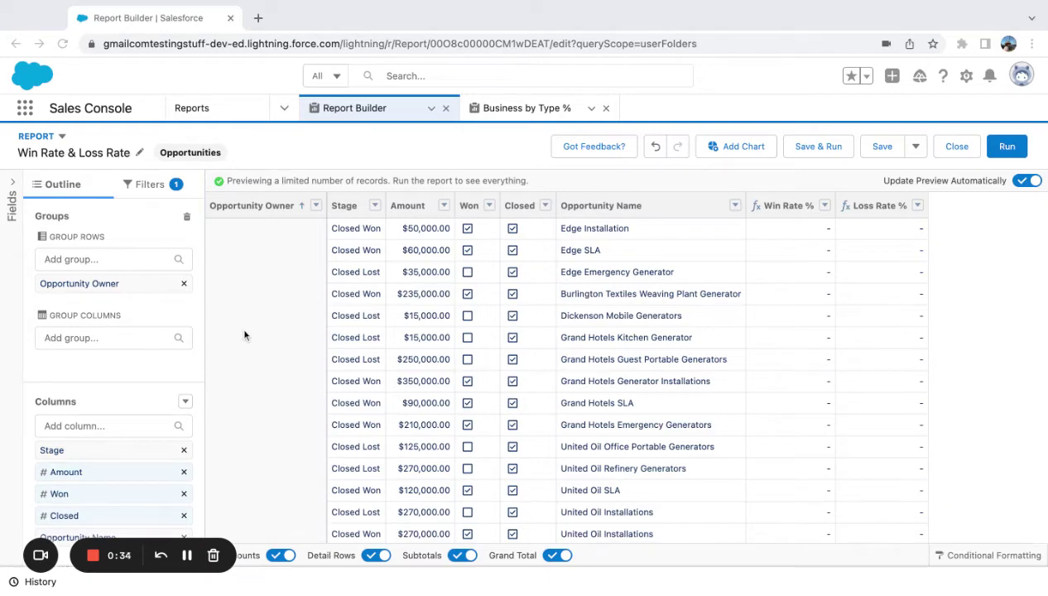
pyautogui.scroll(-5, 423, 290)
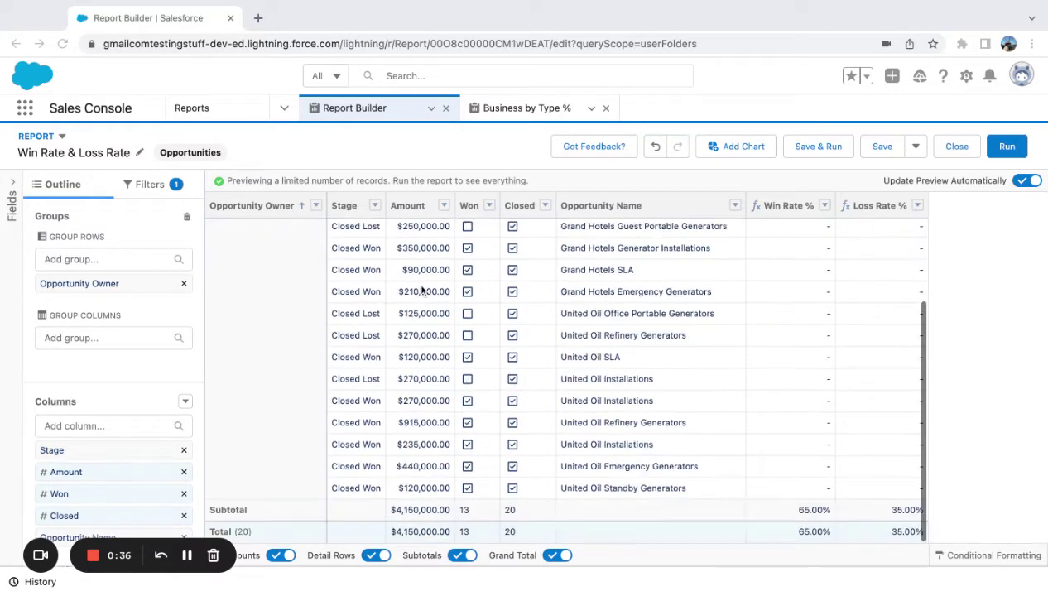
pyautogui.scroll(5, 289, 234)
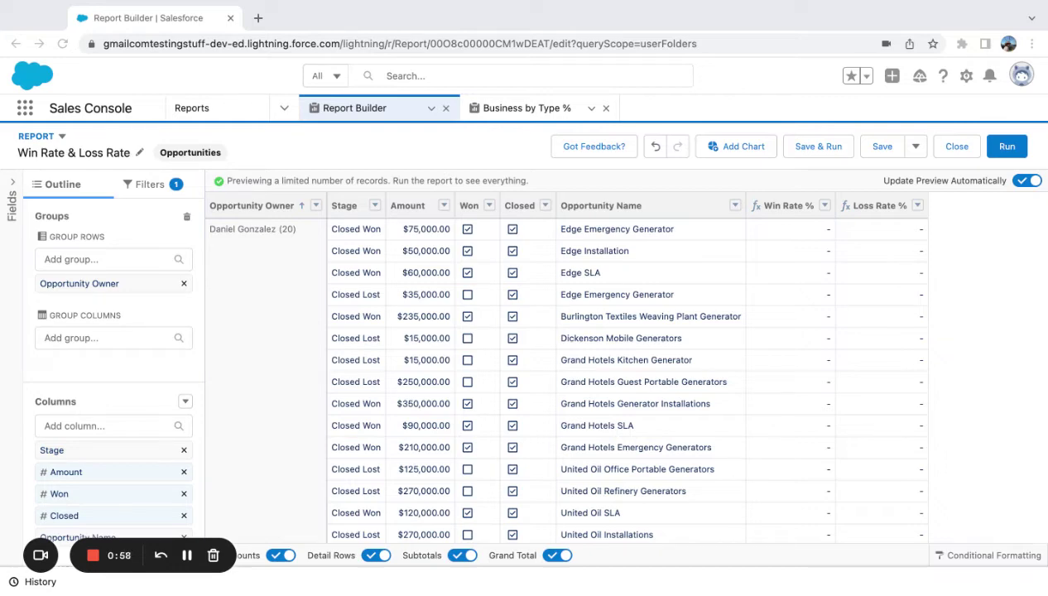
pyautogui.scroll(-2, 116, 398)
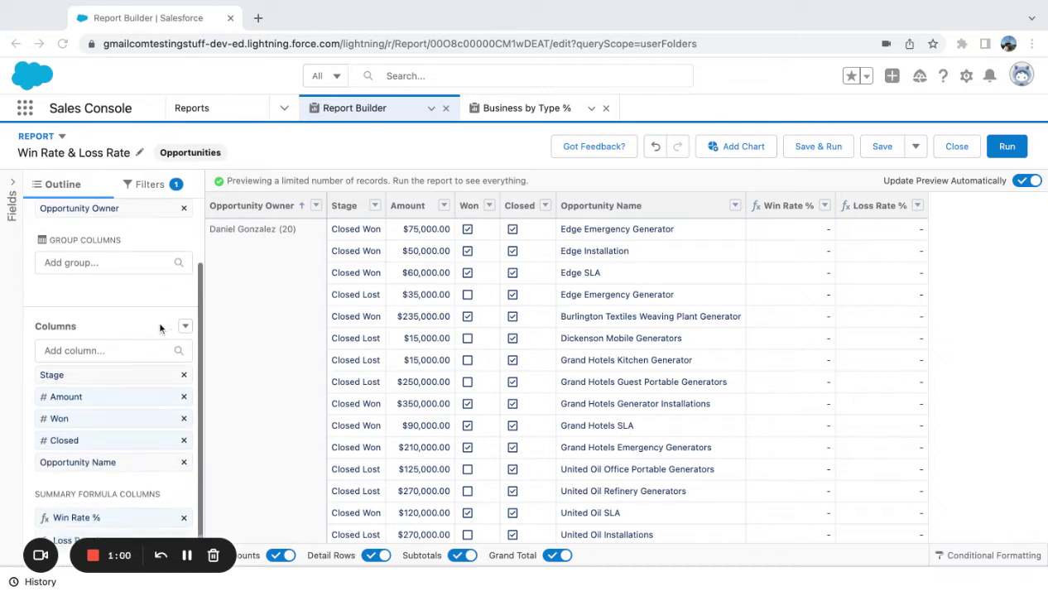
pyautogui.click(110, 518)
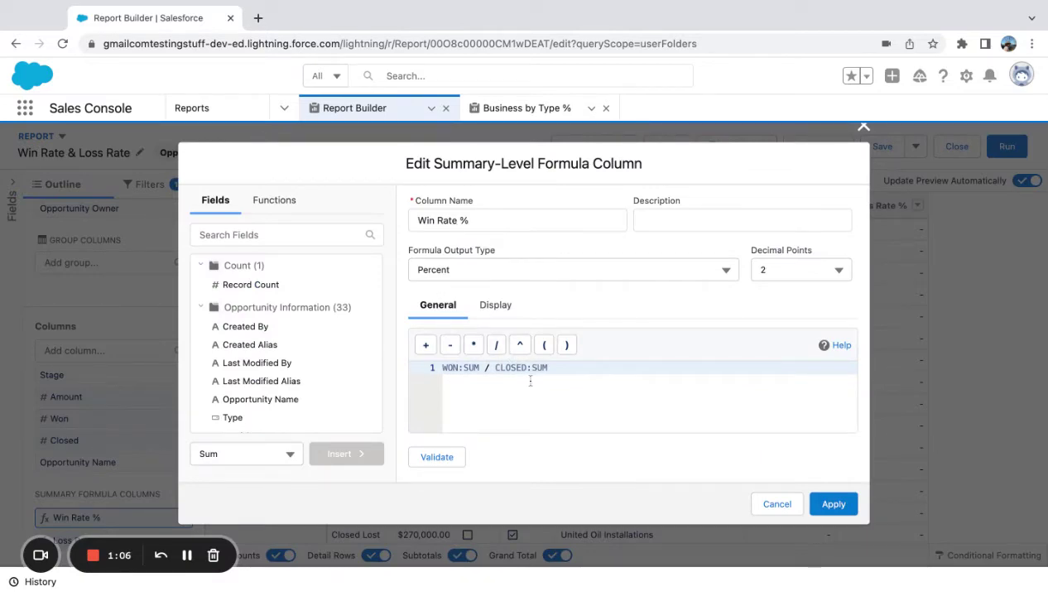
pyautogui.click(484, 368)
pyautogui.doubleClick(484, 368)
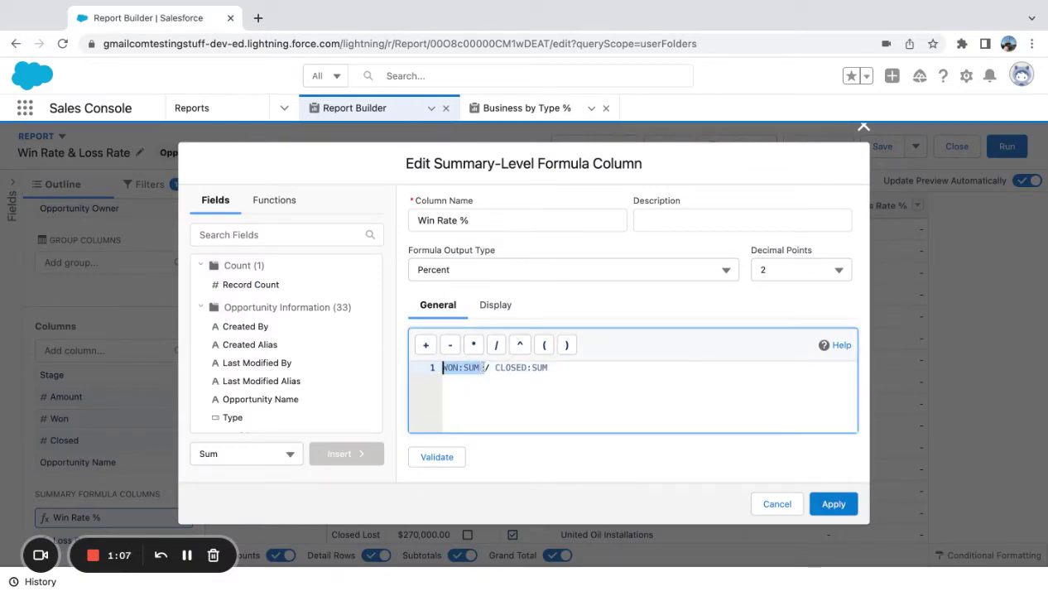
pyautogui.click(536, 368)
pyautogui.click(494, 368)
pyautogui.doubleClick(495, 368)
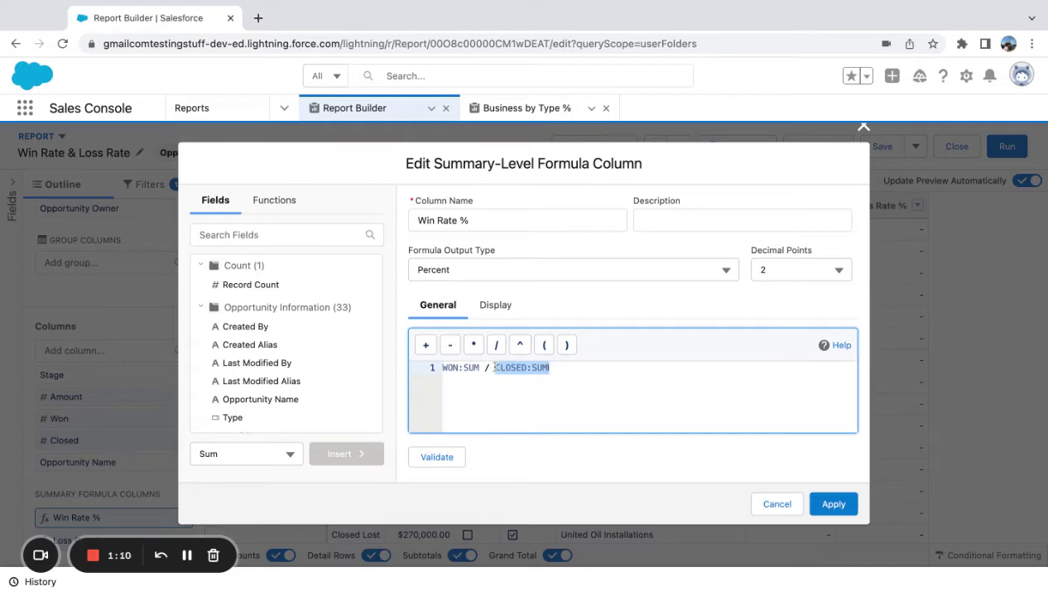
# - Check the Win Rate % column name and summary-level placement, then close the formula
pyautogui.click(489, 220)
pyautogui.hotkey('shift', 'Left')
pyautogui.hotkey('shift', 'Left')
pyautogui.hotkey('shift', 'Left')
pyautogui.hotkey('shift', 'Left')
pyautogui.hotkey('shift', 'Left')
pyautogui.hotkey('shift', 'Left')
pyautogui.hotkey('shift', 'Left')
pyautogui.hotkey('shift', 'Left')
pyautogui.hotkey('shift', 'Left')
pyautogui.hotkey('shift', 'Left')
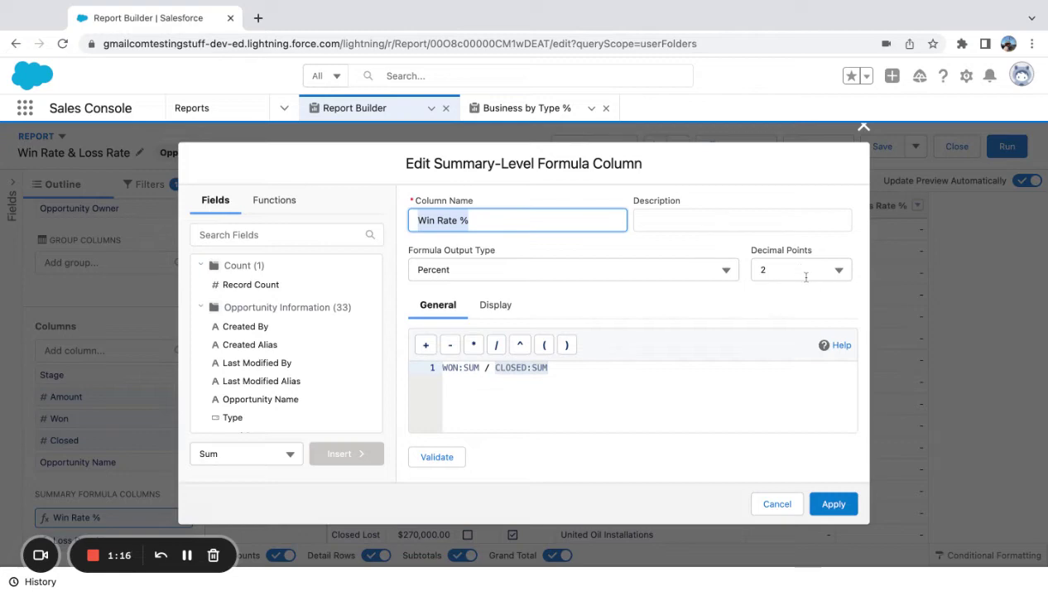
pyautogui.click(496, 305)
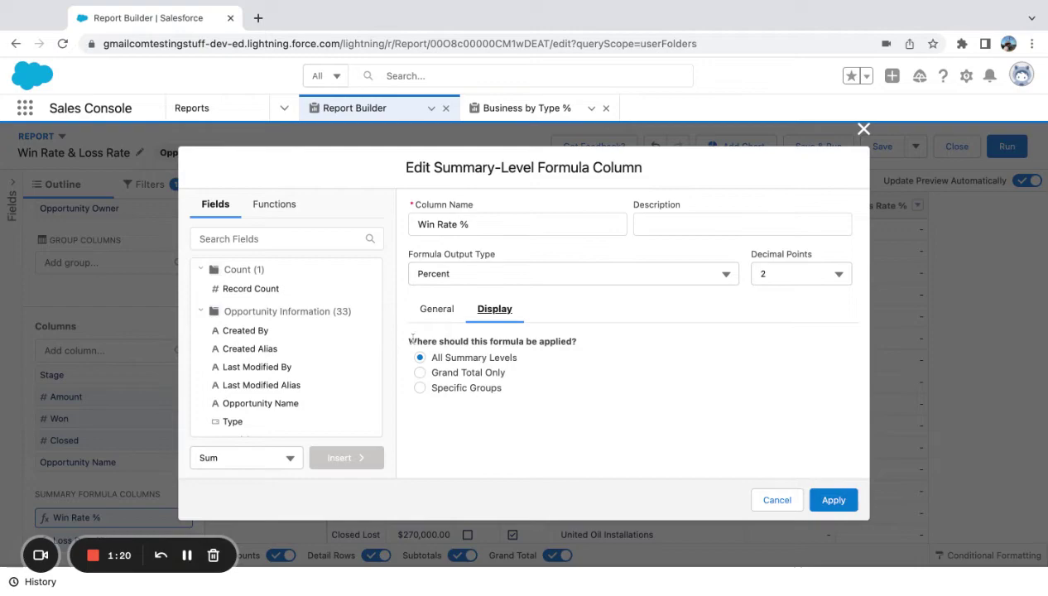
pyautogui.moveTo(411, 340); pyautogui.dragTo(434, 362)
pyautogui.click(434, 363)
pyautogui.click(841, 501)
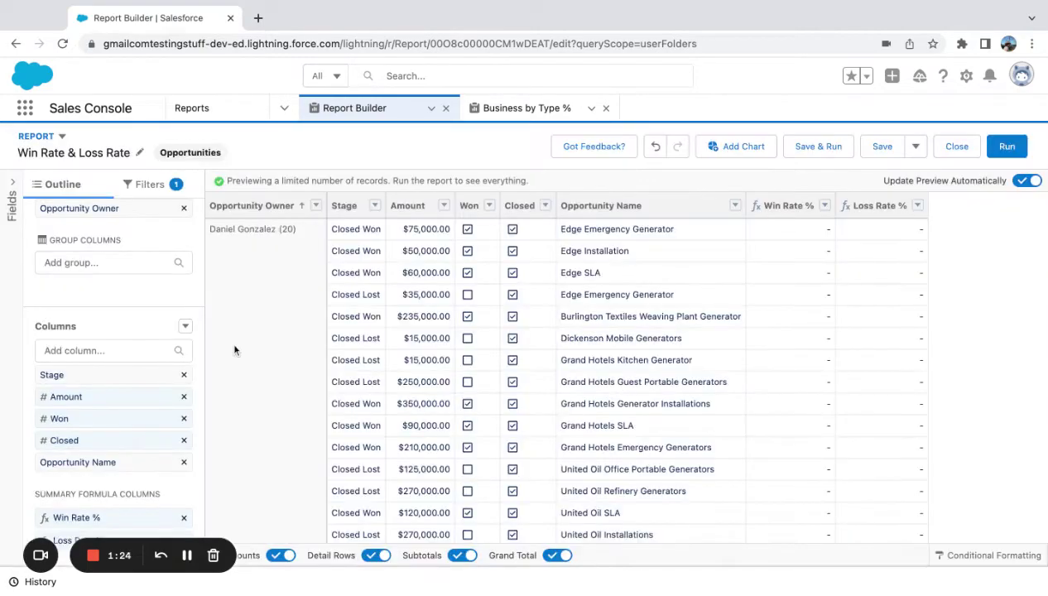
# - Inspect the Loss Rate % formula, highlighting its CLOSED:SUM subtraction and CLOSED:SUM denominator
pyautogui.click(62, 543)
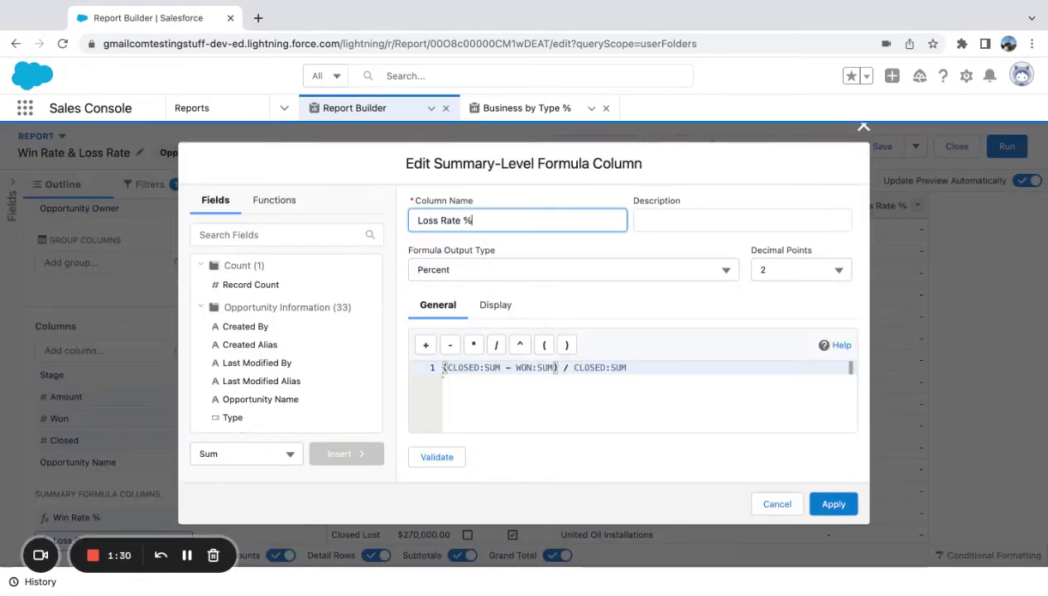
pyautogui.moveTo(440, 372); pyautogui.dragTo(566, 367)
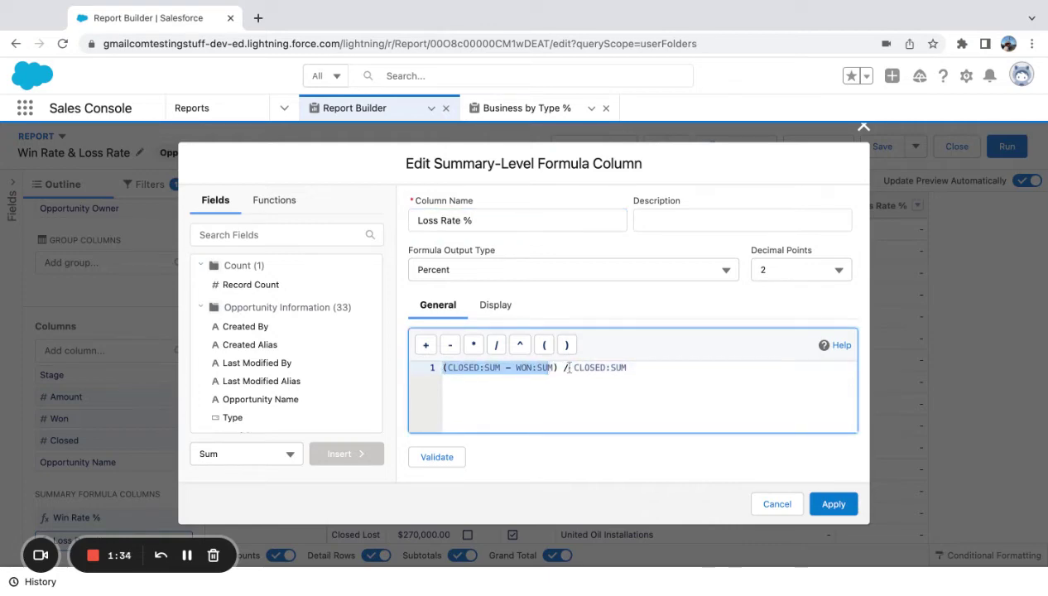
pyautogui.click(567, 367)
pyautogui.hotkey('shift', 'End')
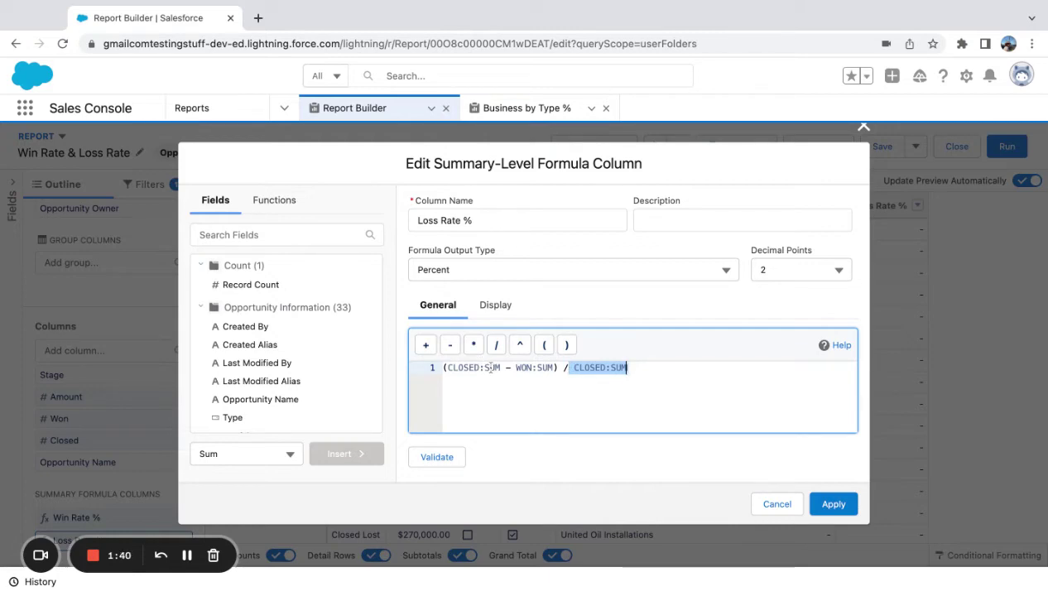
pyautogui.press('Home')
pyautogui.press('Right')
pyautogui.press('Right')
pyautogui.press('Right')
pyautogui.press('Right')
pyautogui.press('Right')
pyautogui.press('Right')
pyautogui.press('Right')
pyautogui.press('Right')
pyautogui.press('Right')
pyautogui.press('Right')
pyautogui.press('Right')
pyautogui.press('Right')
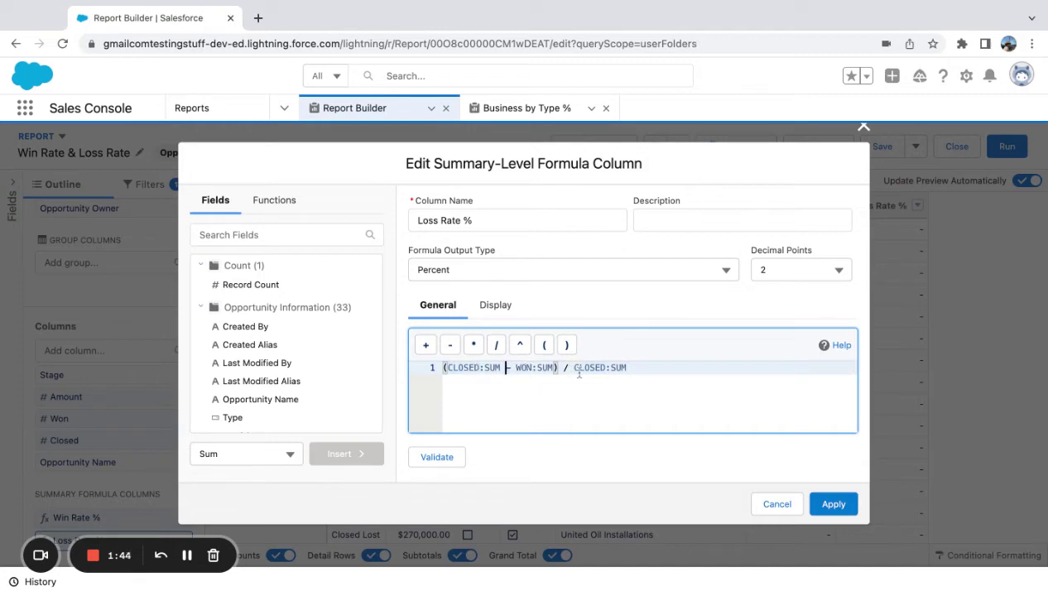
pyautogui.moveTo(569, 368); pyautogui.dragTo(629, 368)
# - Check the Loss Rate % column name and placement, then close the formula
pyautogui.tripleClick(488, 220)
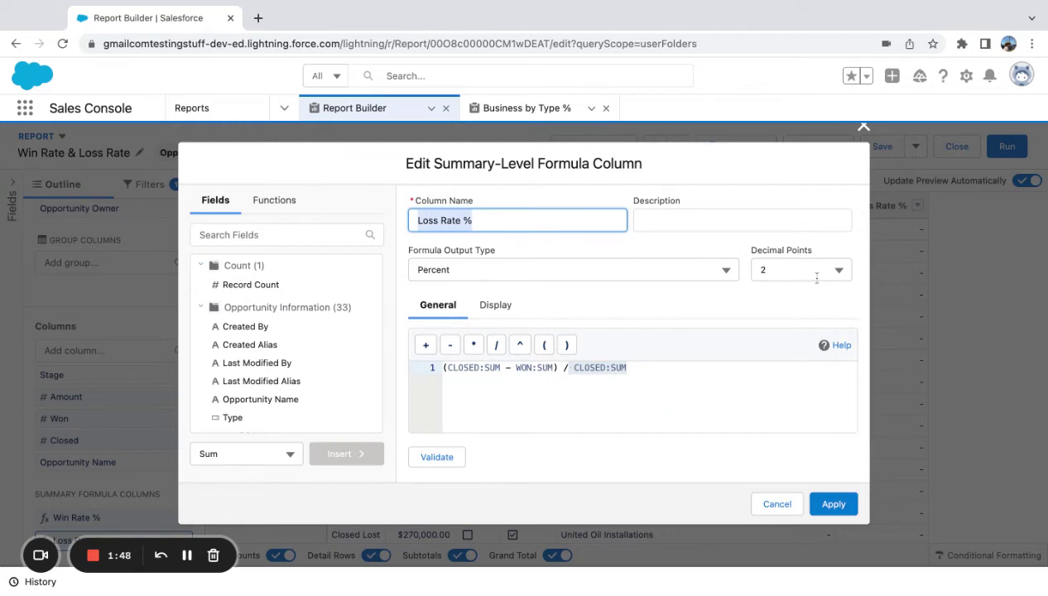
pyautogui.click(497, 304)
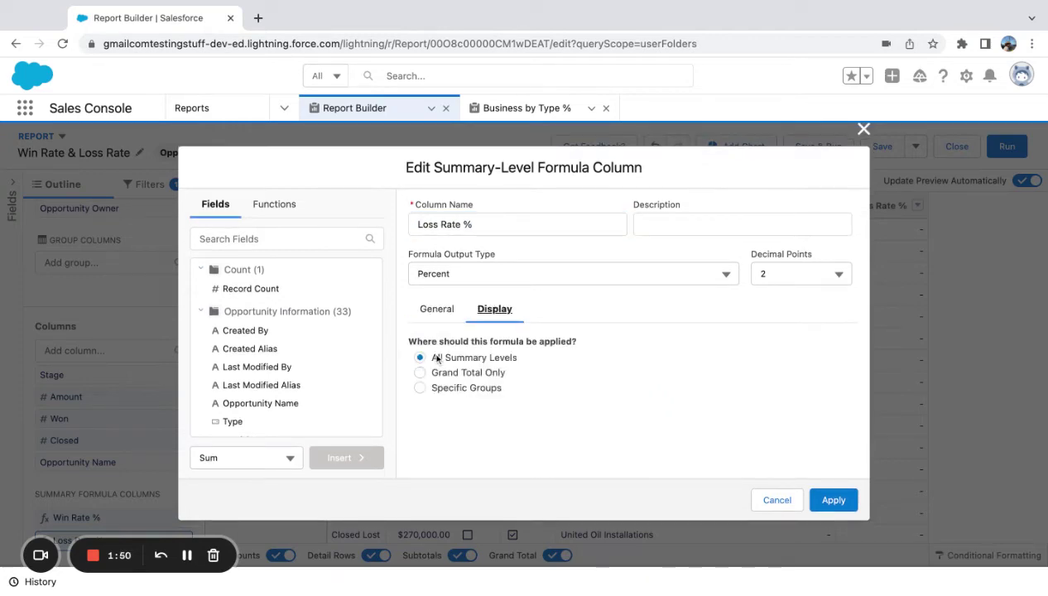
pyautogui.click(830, 499)
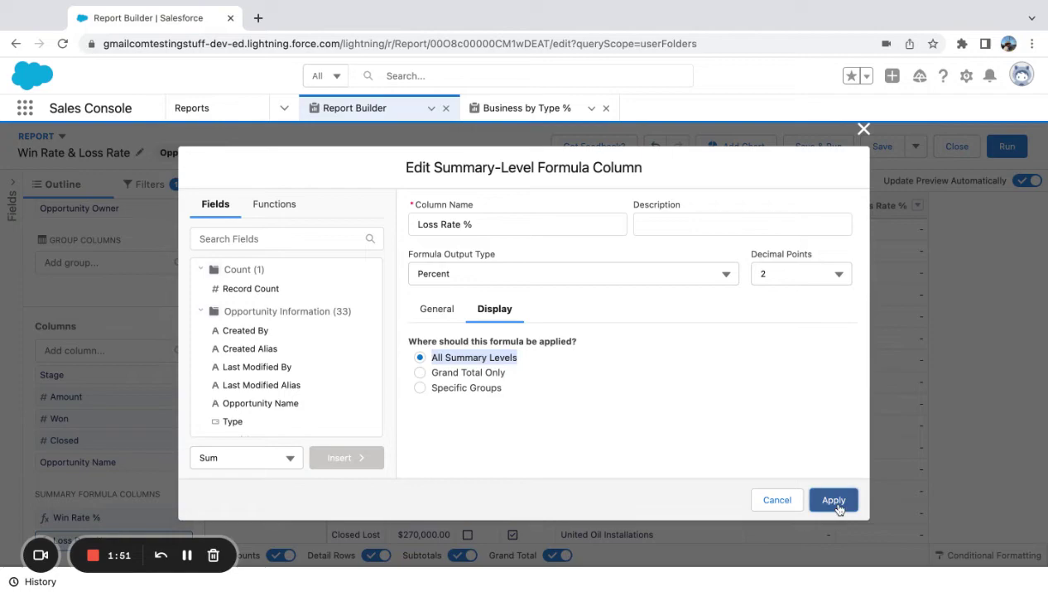
# - Run the report, showing overall Win Rate % of 62.07% and Loss Rate % of 37.93%
pyautogui.click(1007, 145)
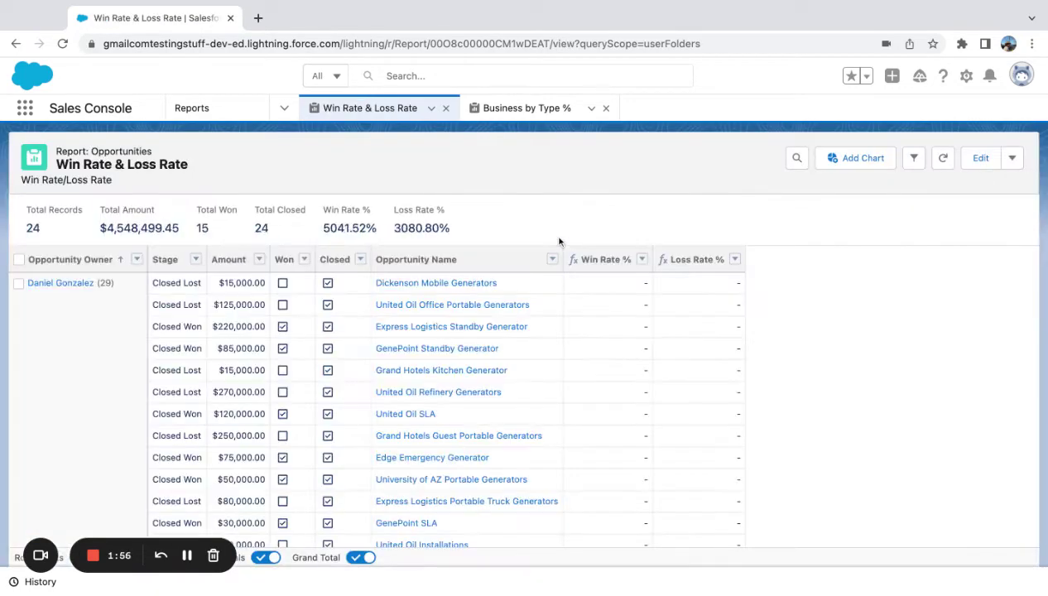
pyautogui.tripleClick(322, 229)
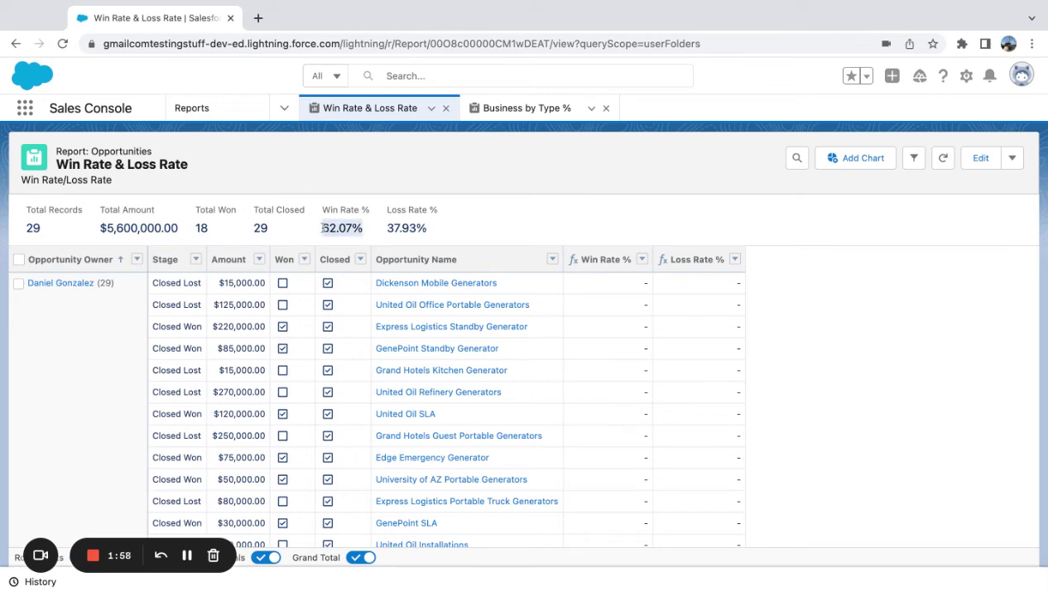
pyautogui.tripleClick(387, 228)
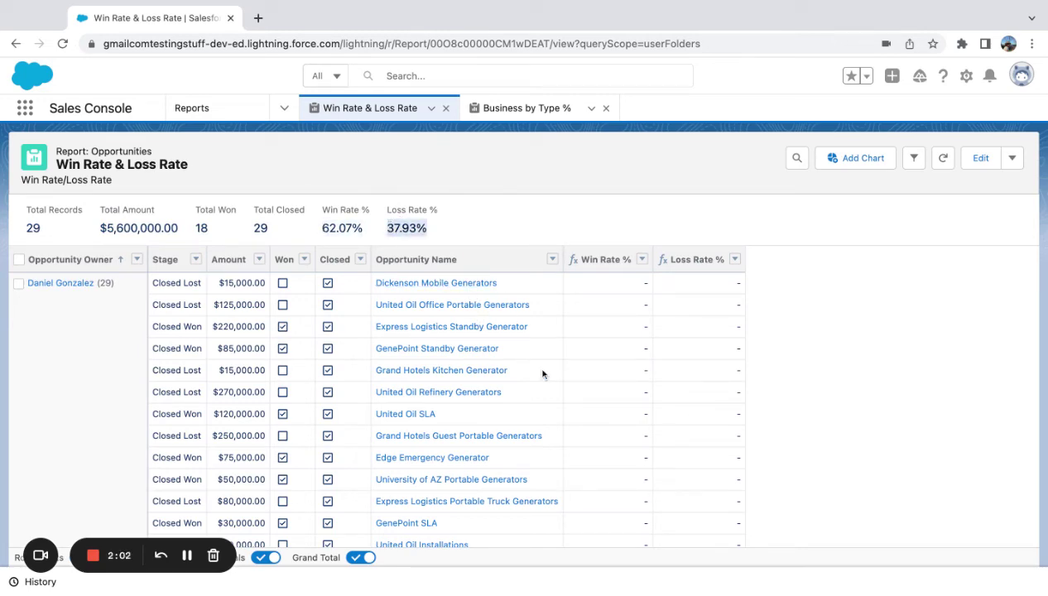
# - Review the Subtotal and Total rows, then reopen the report for editing
pyautogui.scroll(-1, 542, 374)
pyautogui.scroll(-10, 542, 374)
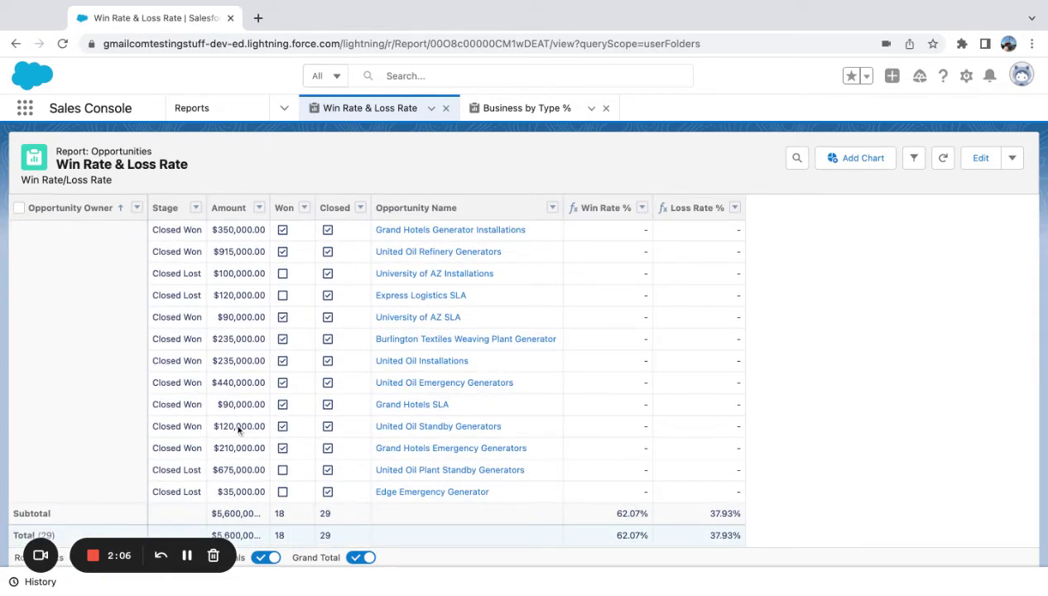
pyautogui.scroll(12, 175, 485)
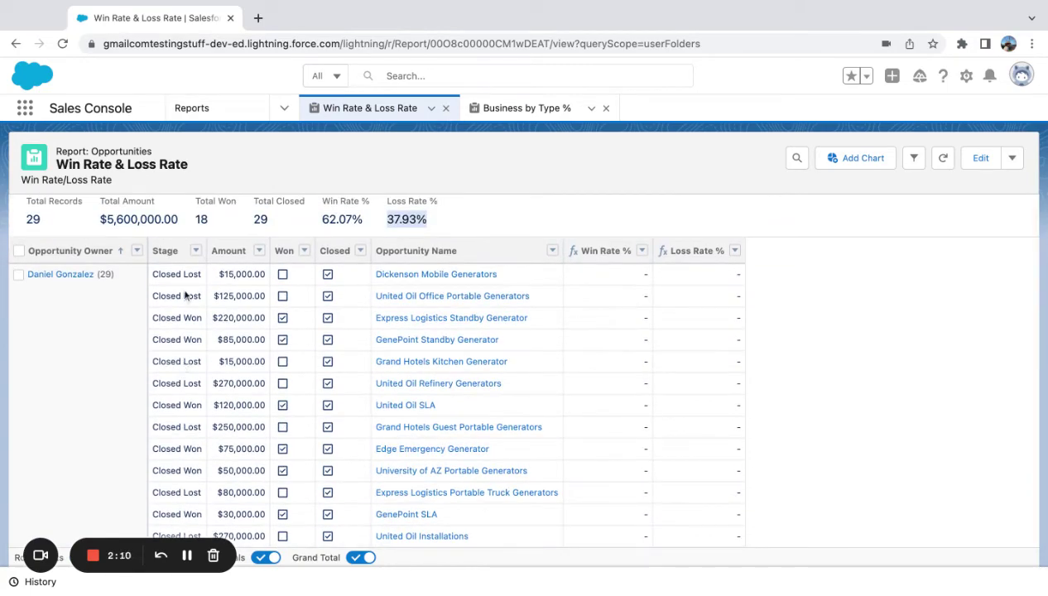
pyautogui.scroll(-10, 184, 356)
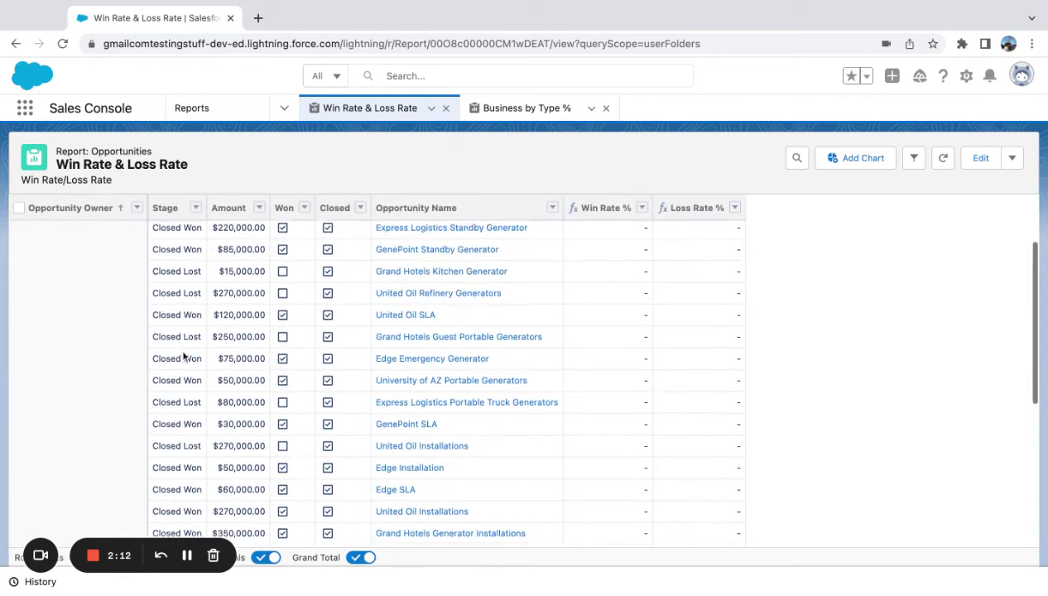
pyautogui.scroll(10, 732, 311)
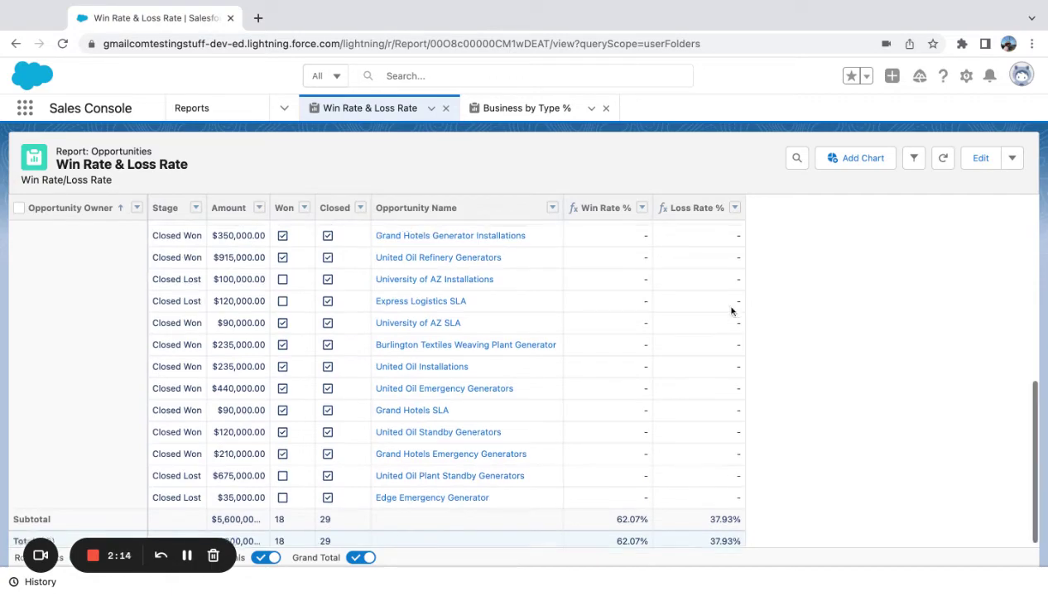
pyautogui.click(977, 159)
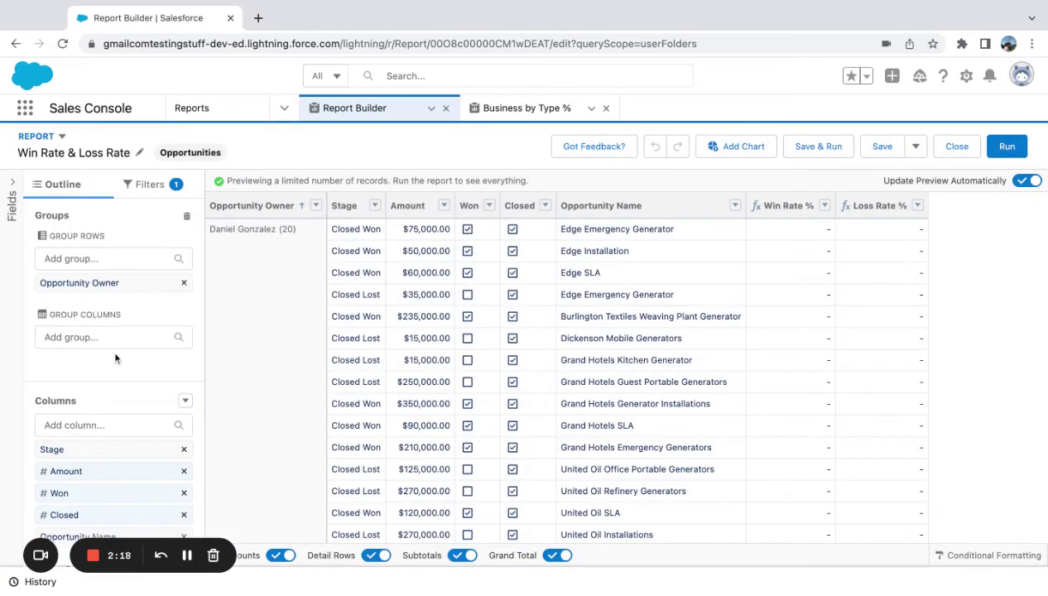
# - Add Type as a second row grouping under Opportunity Owner and run the report
pyautogui.scroll(-2, 112, 351)
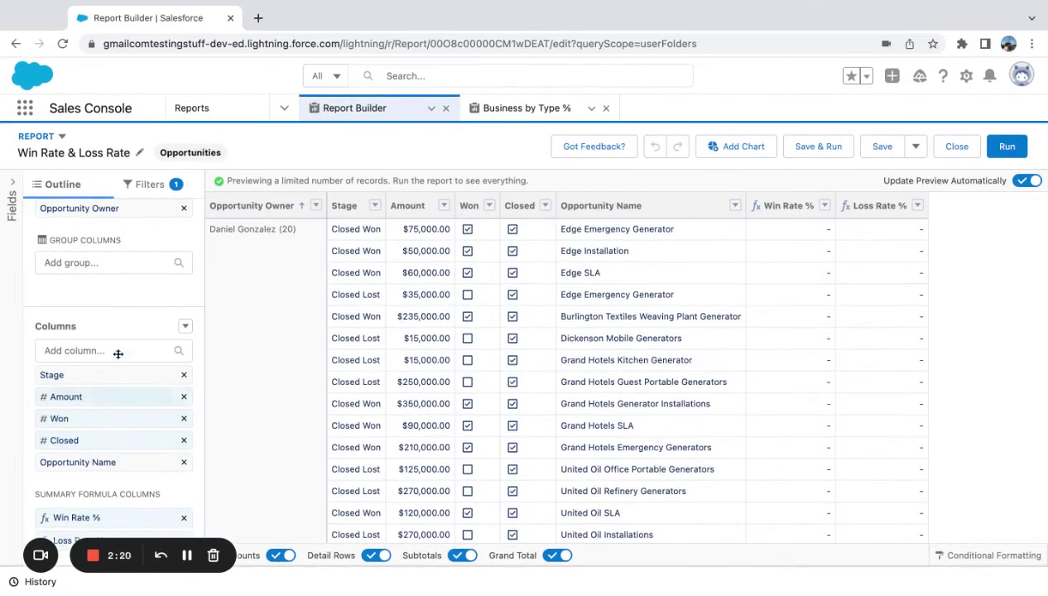
pyautogui.scroll(1, 119, 290)
pyautogui.click(102, 260)
pyautogui.write('type')
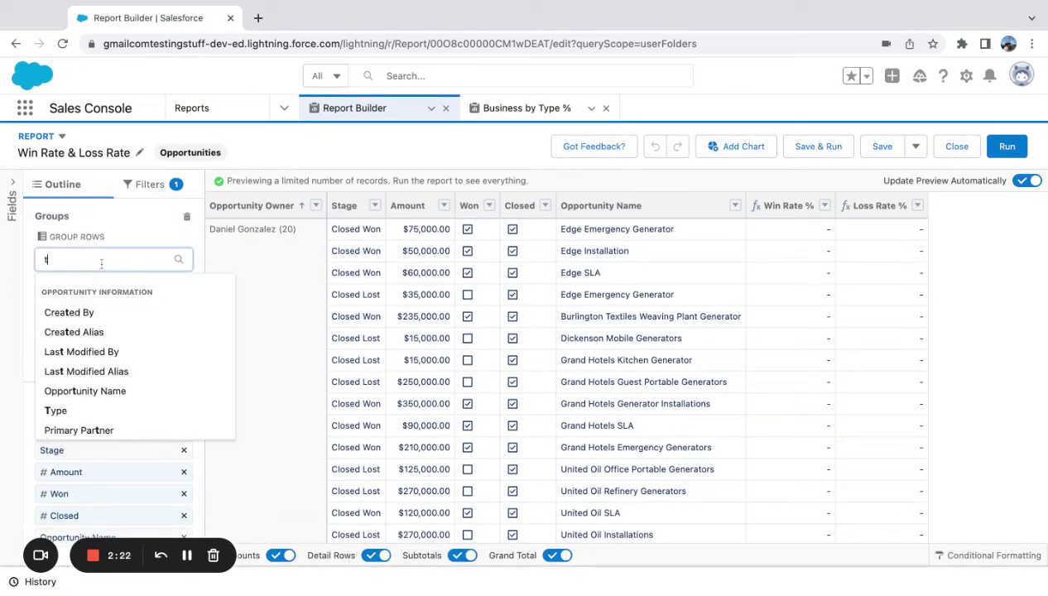
pyautogui.click(57, 312)
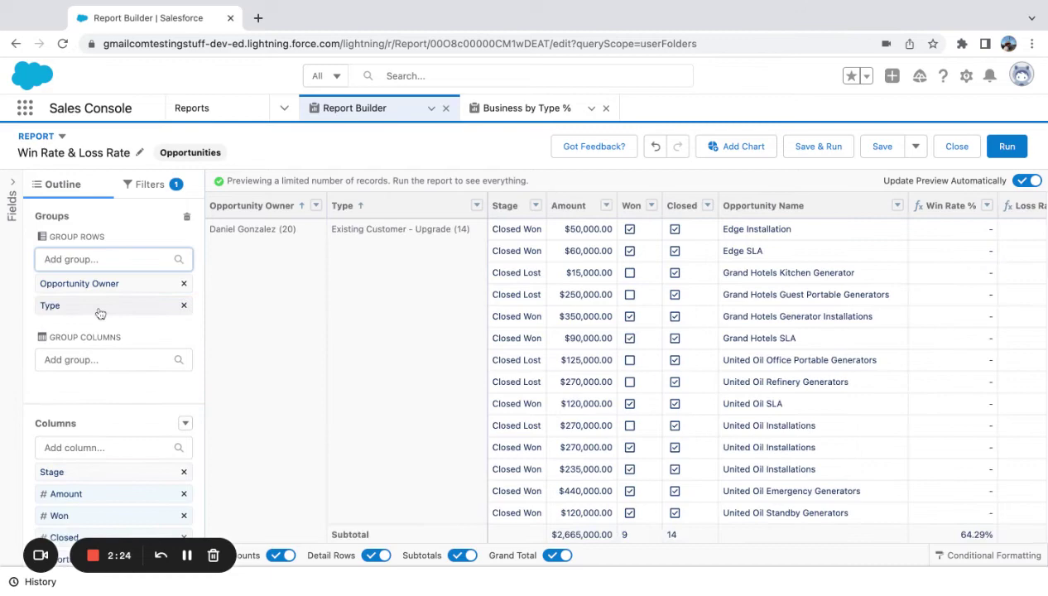
pyautogui.hscroll(1, 669, 364)
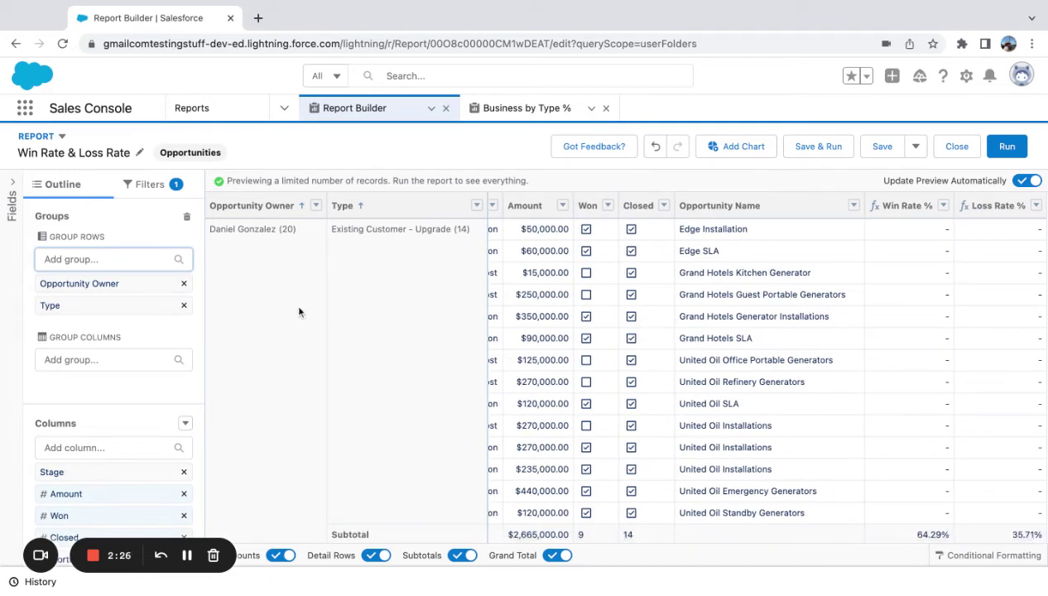
pyautogui.click(1004, 147)
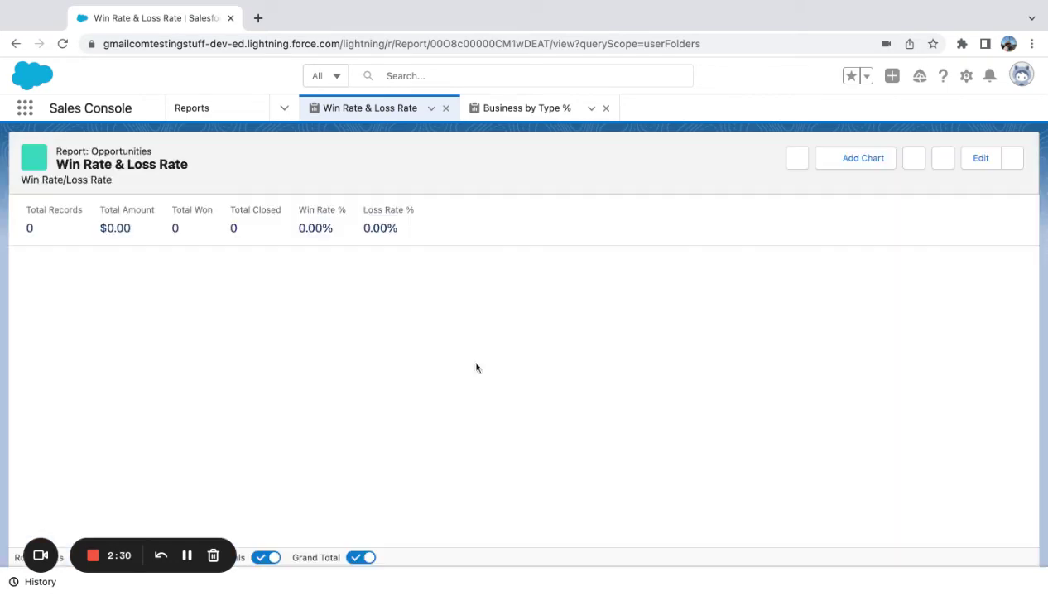
# - Review per-Type Win Rate % and Loss Rate % subtotals (55.00%, 0.00%, 87.50%), then reopen for editing
pyautogui.scroll(-5, 445, 379)
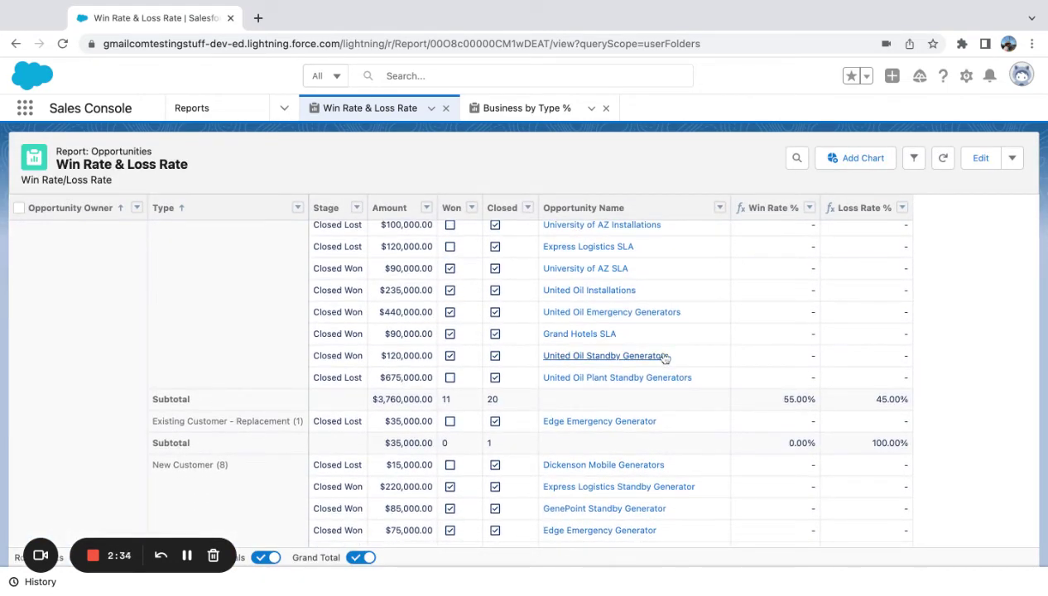
pyautogui.scroll(-1, 665, 357)
pyautogui.scroll(-3, 665, 358)
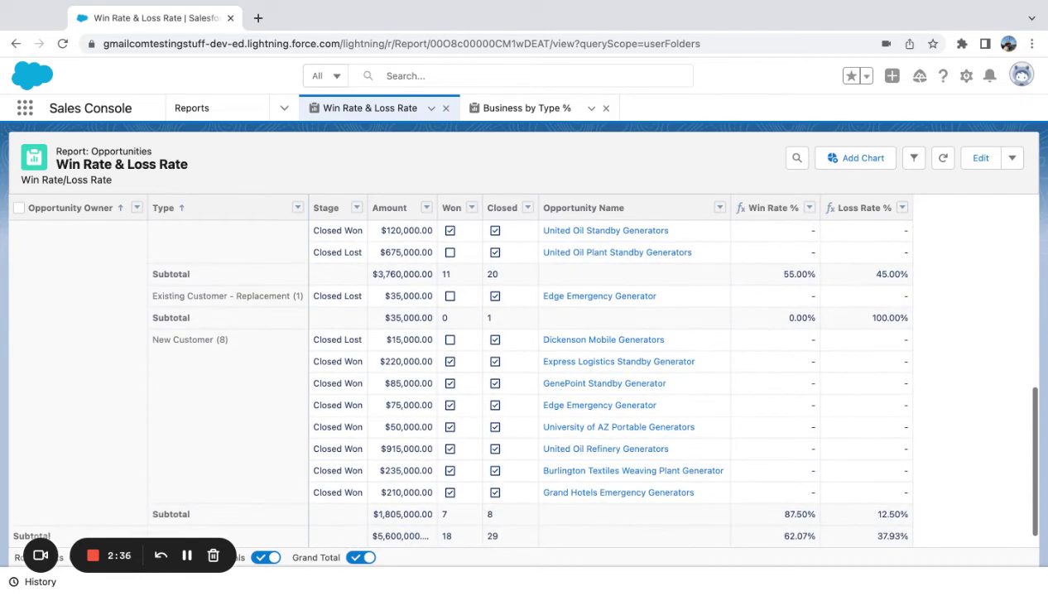
pyautogui.scroll(7, 745, 257)
pyautogui.scroll(3, 744, 258)
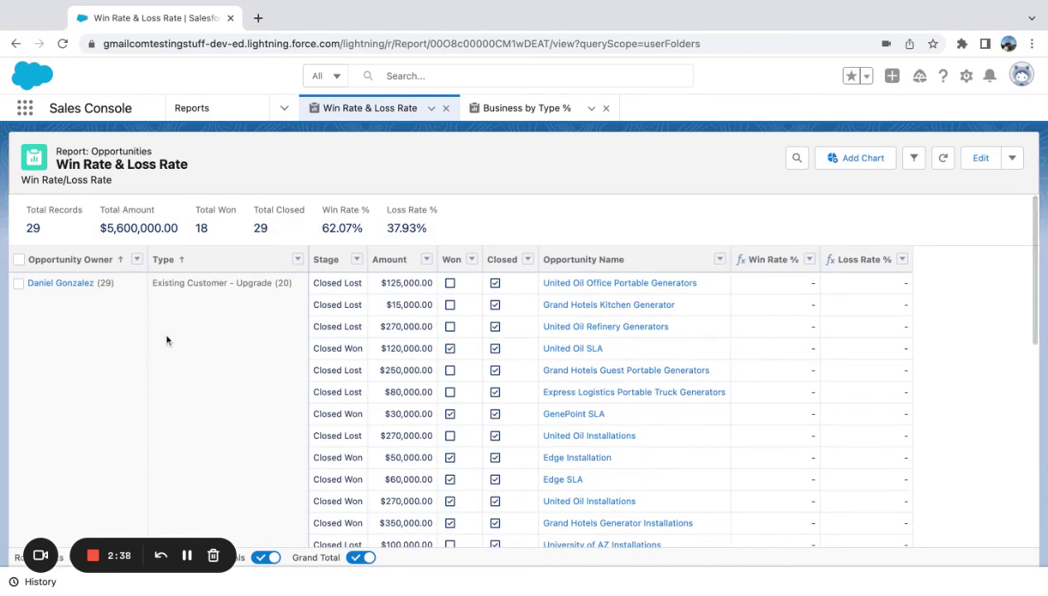
pyautogui.scroll(-5, 739, 386)
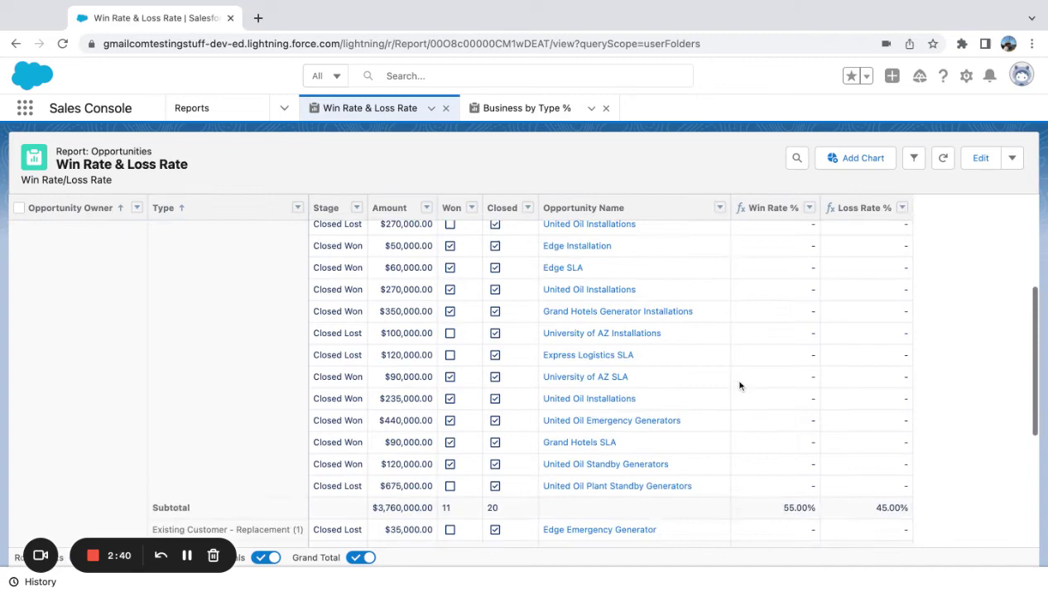
pyautogui.scroll(5, 763, 414)
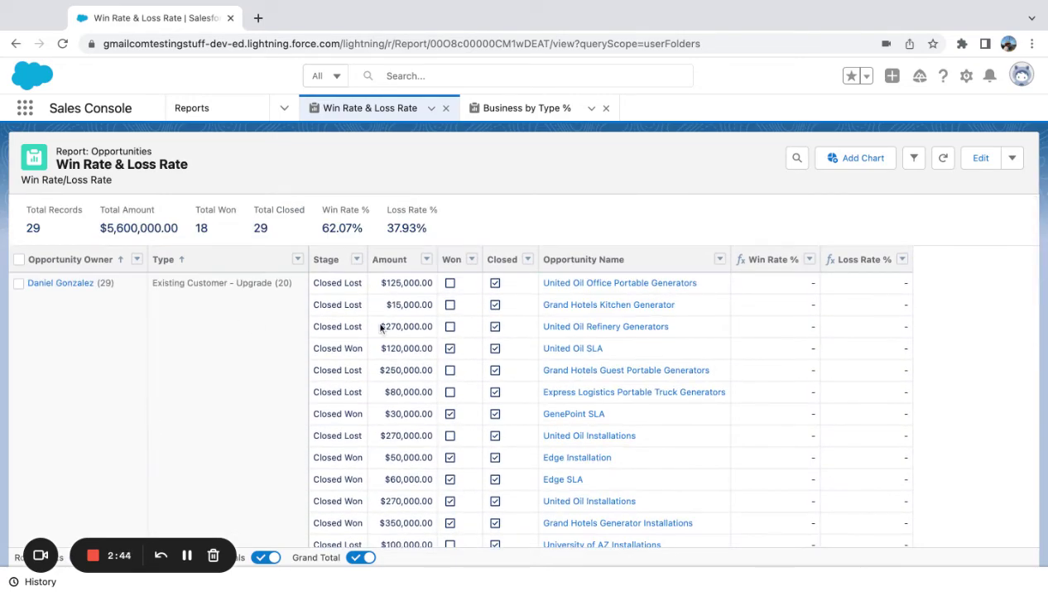
pyautogui.scroll(-5, 637, 402)
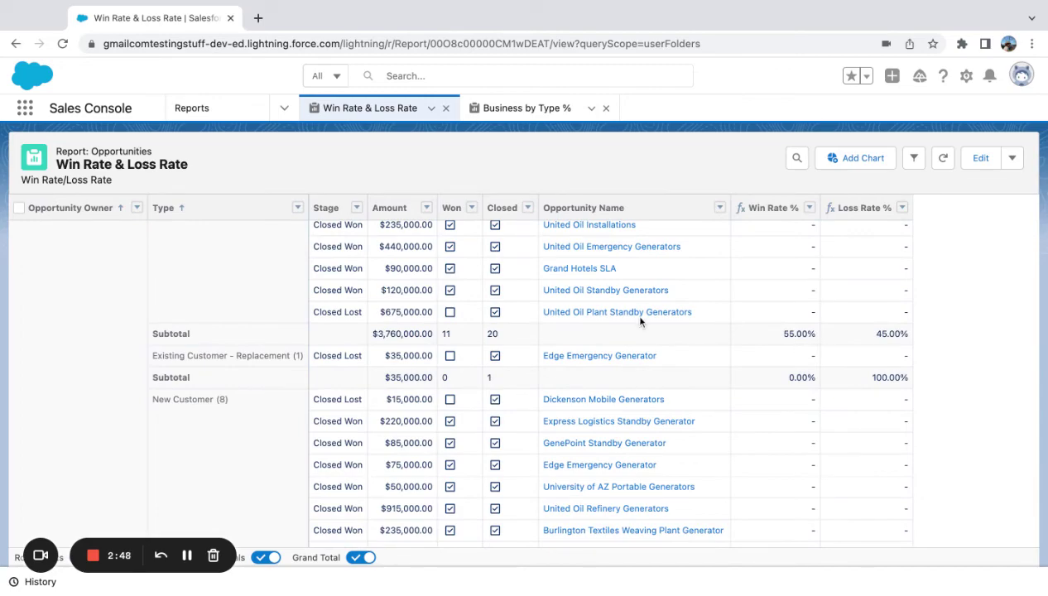
pyautogui.scroll(6, 258, 344)
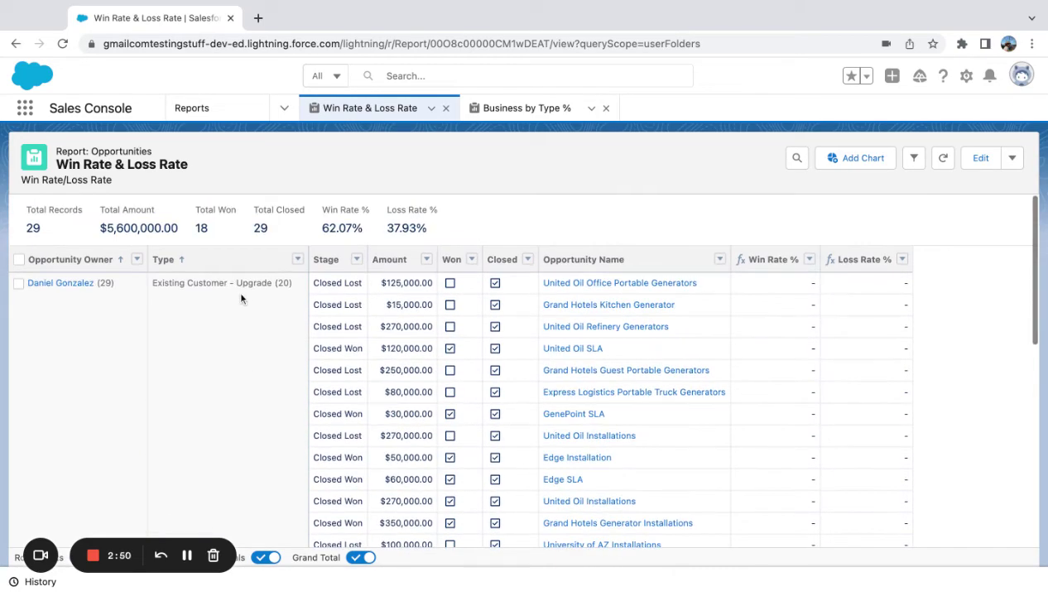
pyautogui.scroll(-10, 299, 310)
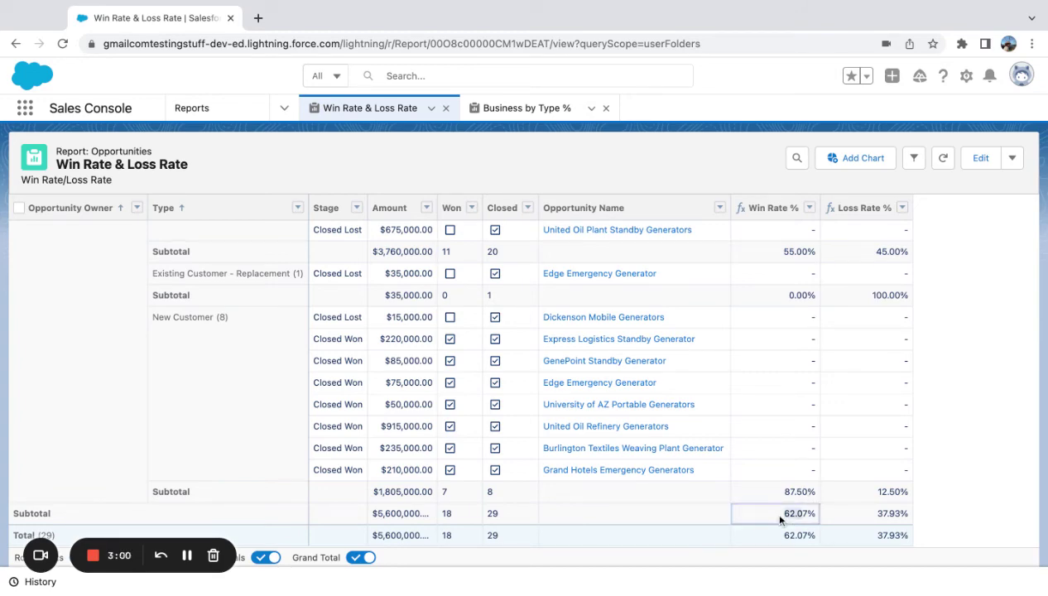
pyautogui.scroll(6, 872, 456)
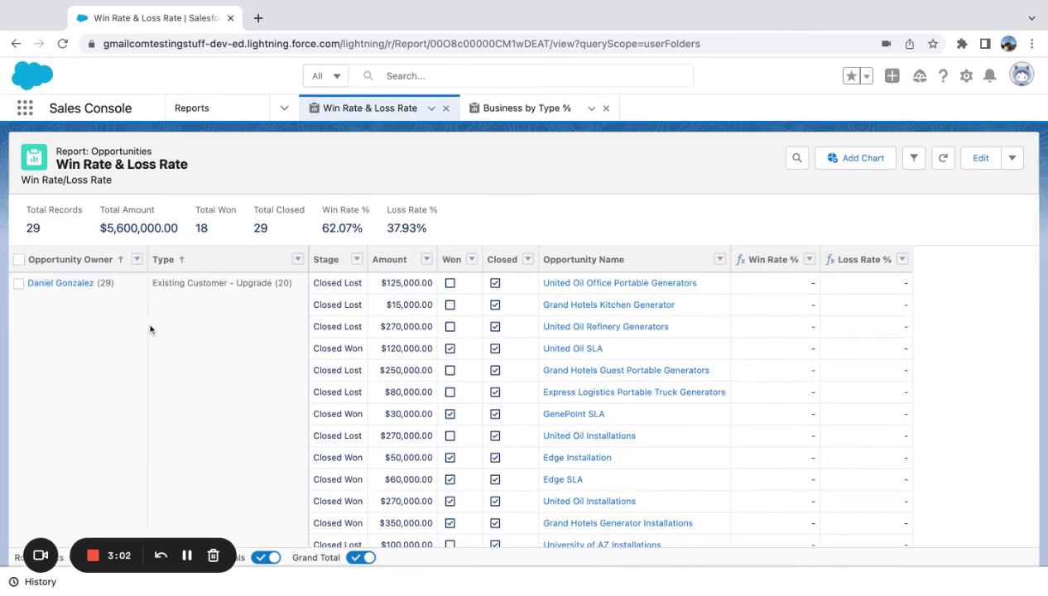
pyautogui.tripleClick(126, 285)
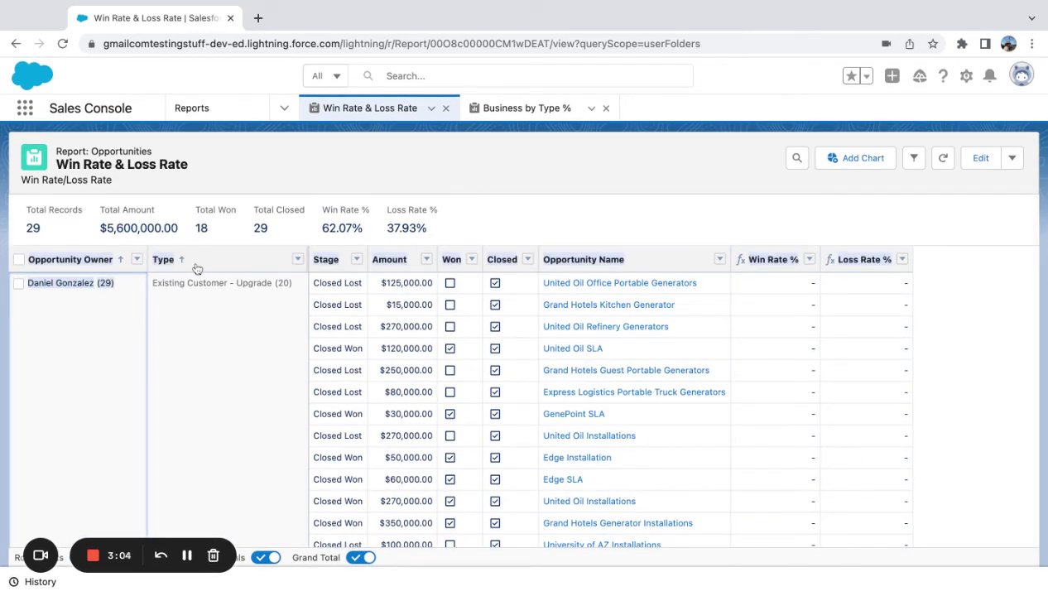
pyautogui.click(986, 158)
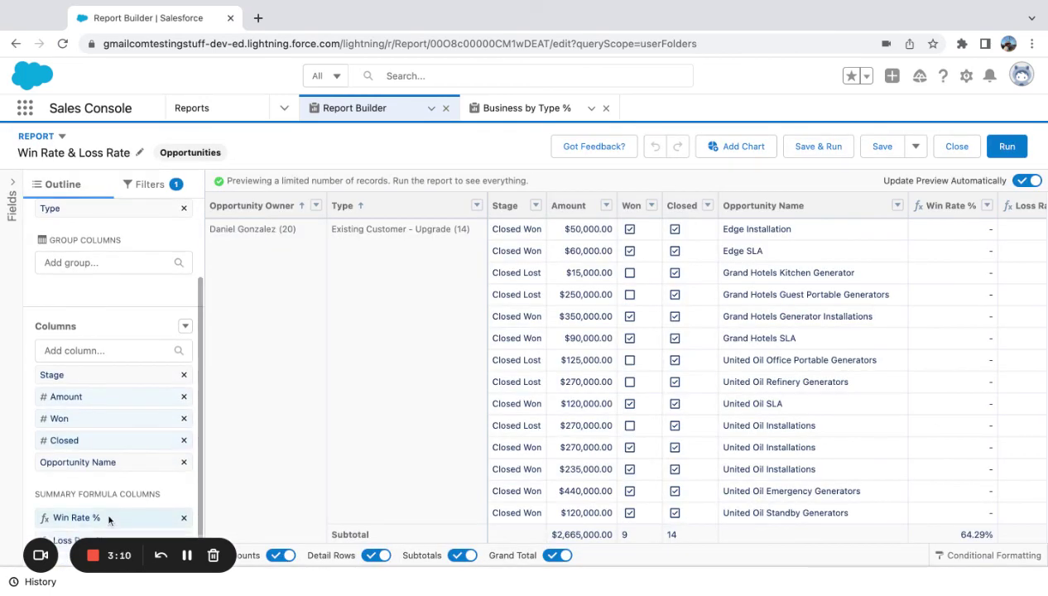
pyautogui.scroll(3, 137, 292)
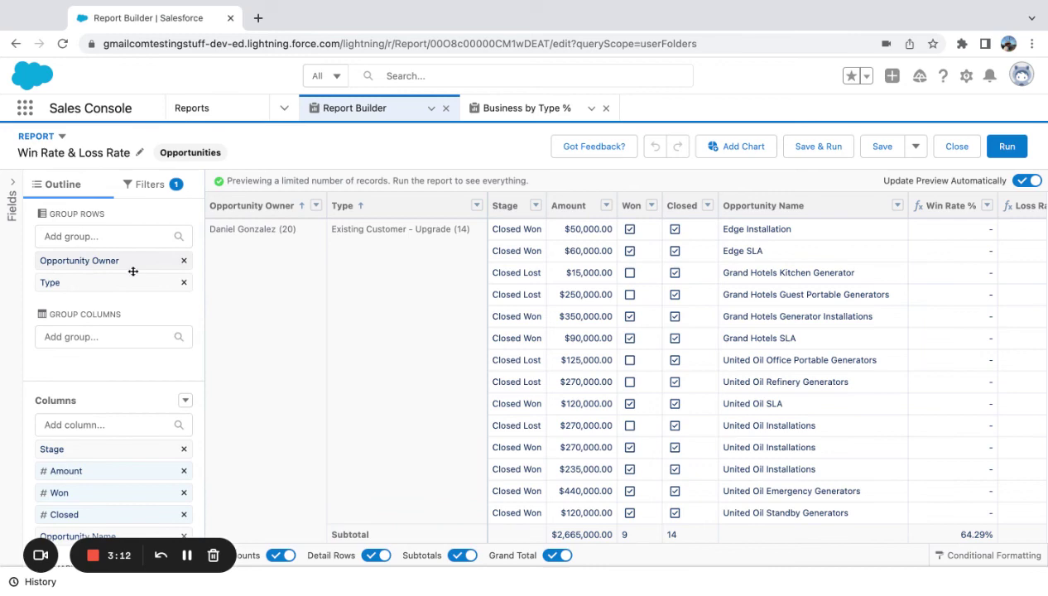